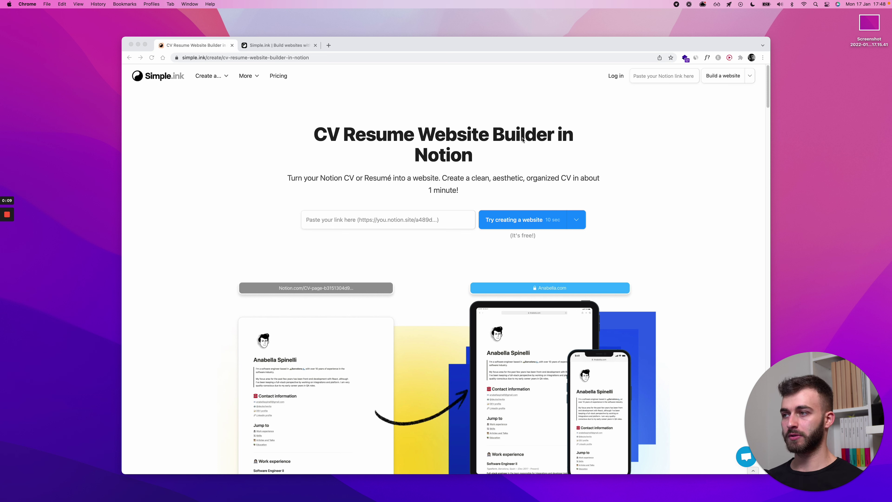
Scroll the CV Resume Website Builder page down to the Notion CV templates grid.
left_click(457, 173)
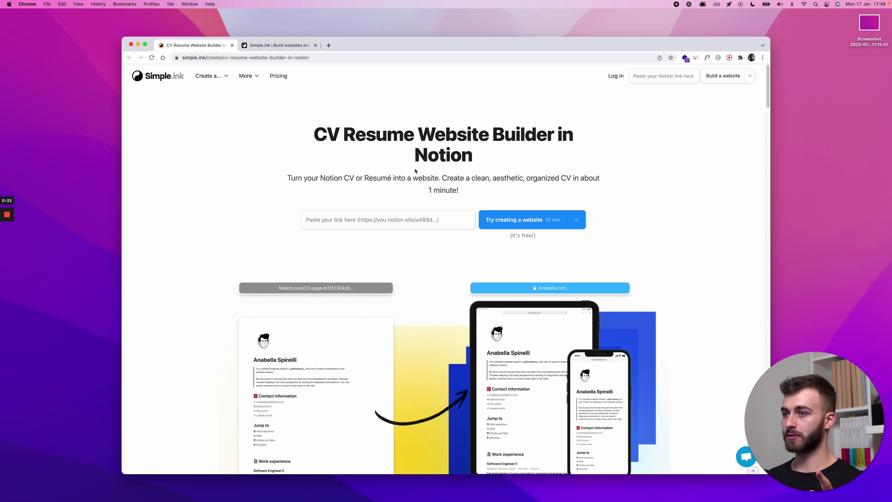
scroll(385, 387, "down", 3)
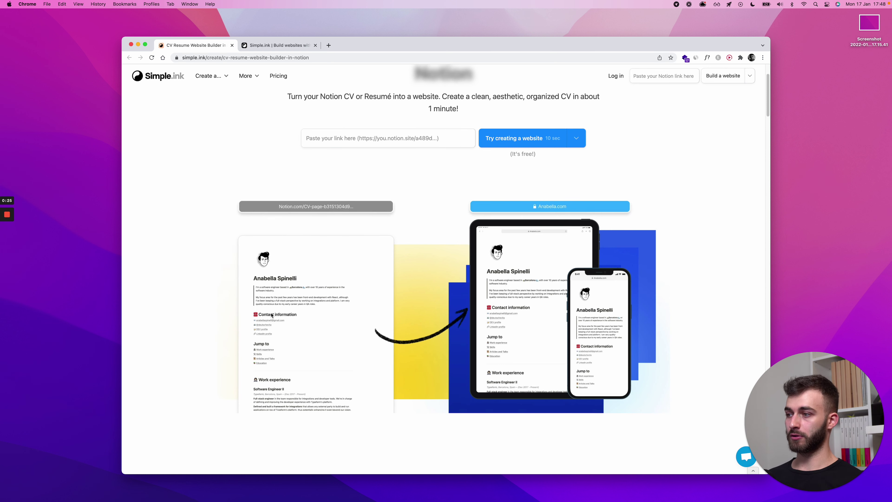
scroll(361, 316, "down", 15)
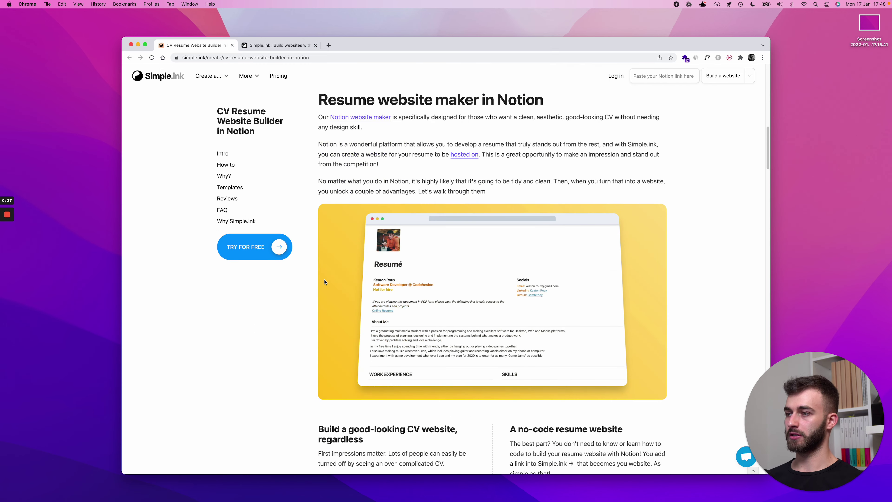
scroll(325, 154, "down", 5)
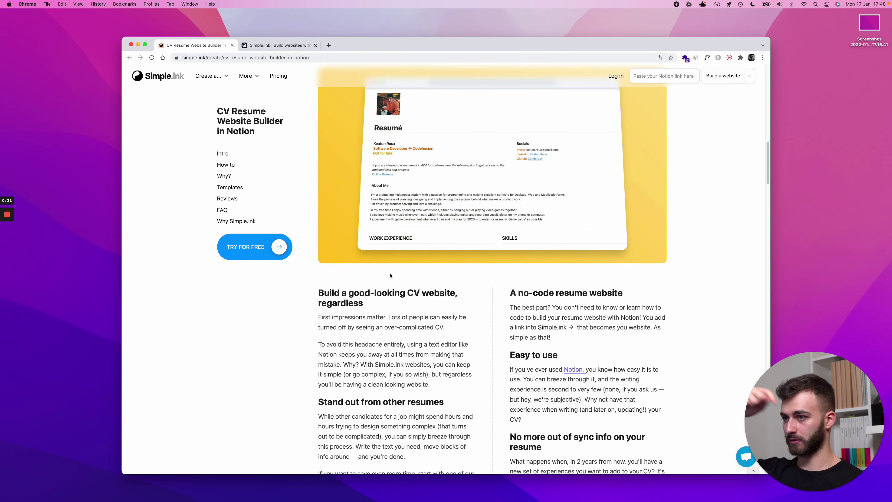
scroll(391, 275, "down", 20)
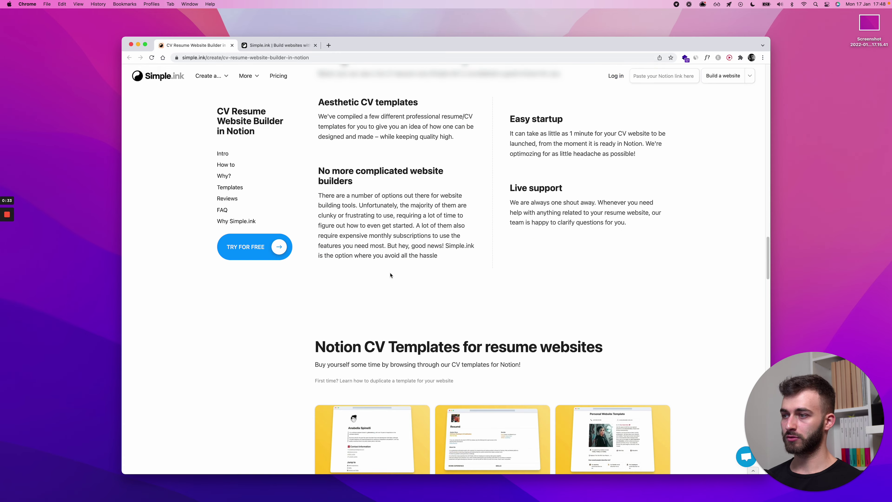
scroll(390, 274, "down", 8)
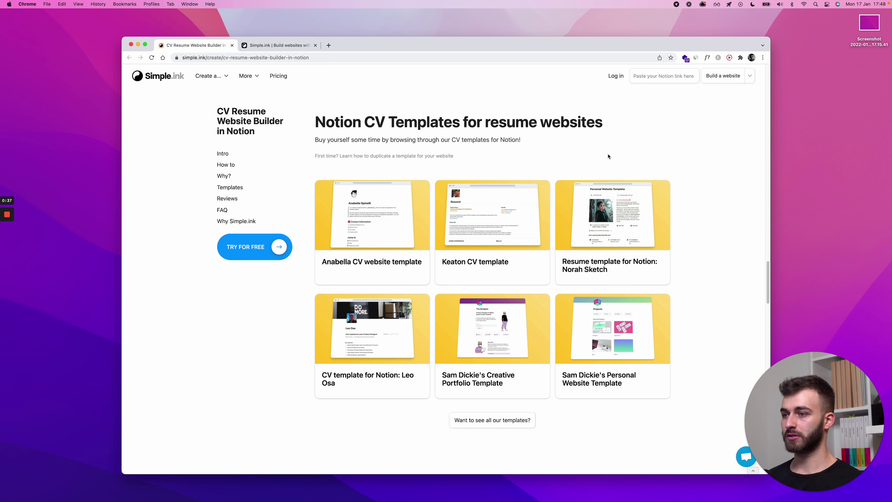
Open the Norah Sketch template and duplicate it into the Simple.ink Guides workspace.
left_click(613, 195, "super")
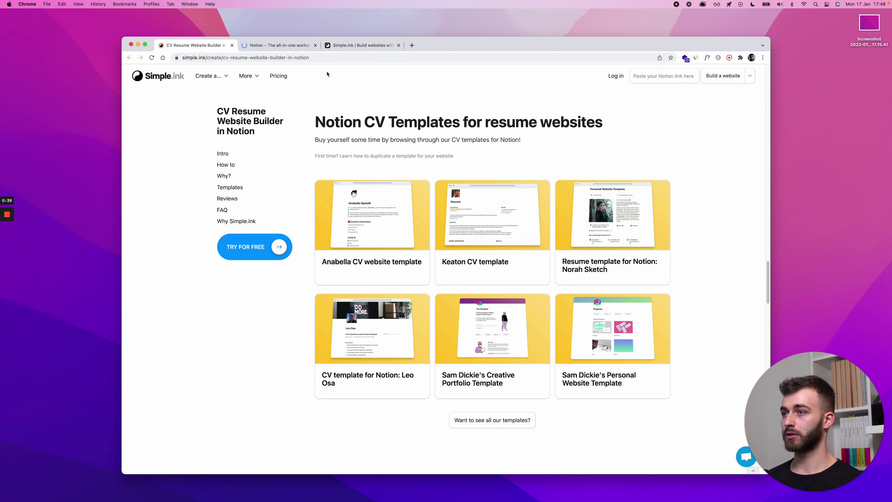
left_click(277, 45)
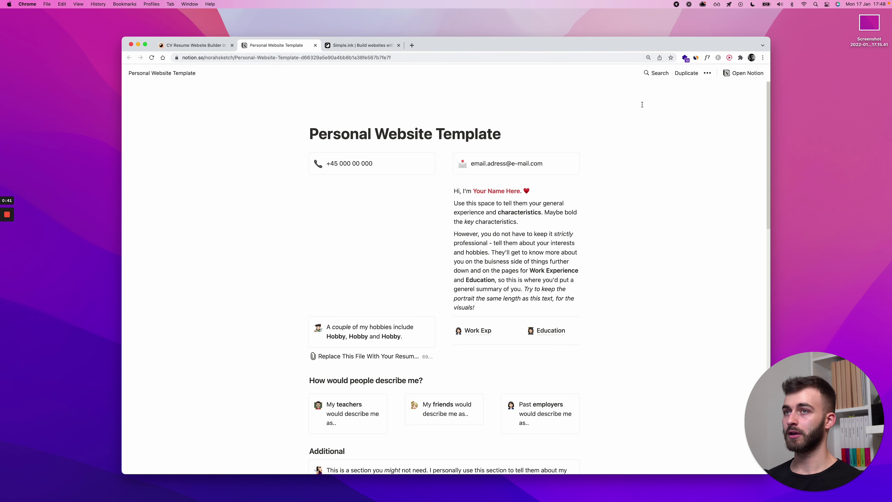
left_click(687, 78)
left_click(686, 109)
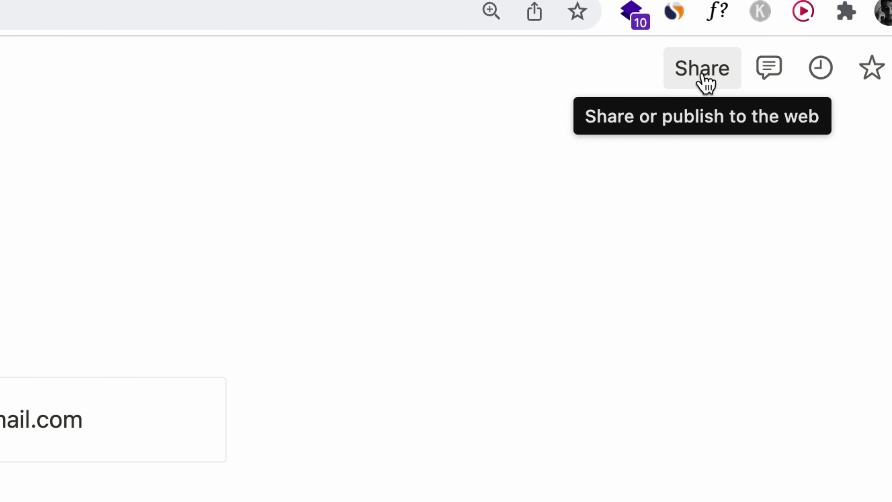
Turn on Share to web for the duplicated template and copy its public link.
left_click(701, 74)
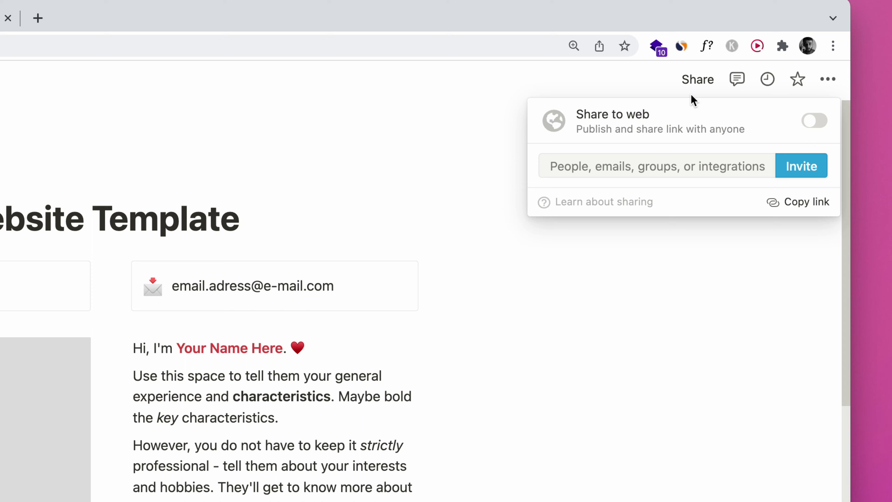
mouse_move(801, 115)
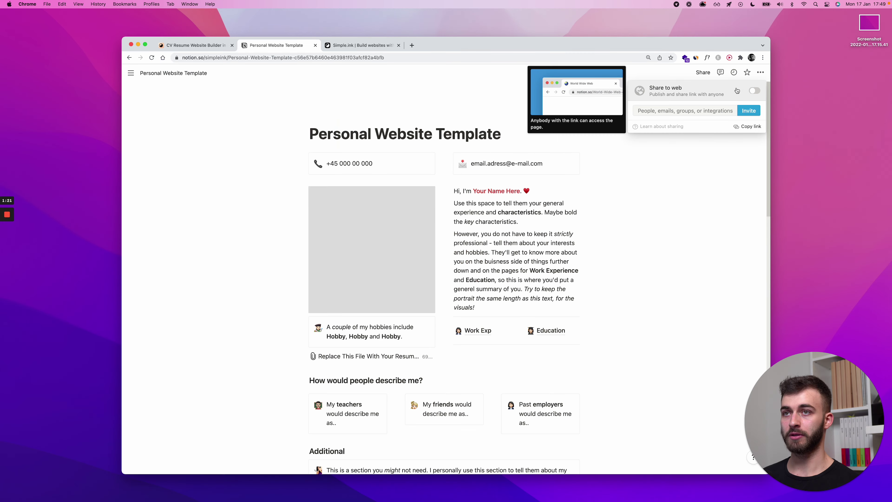
left_click(754, 90)
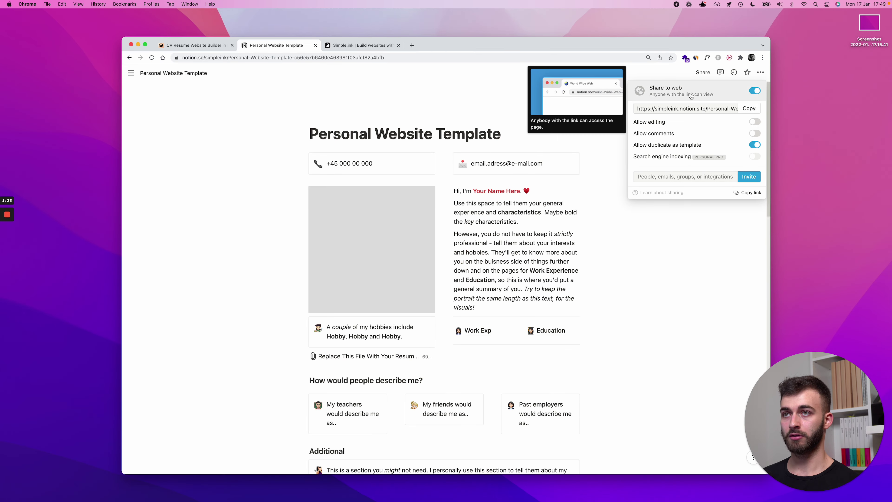
left_click(749, 108)
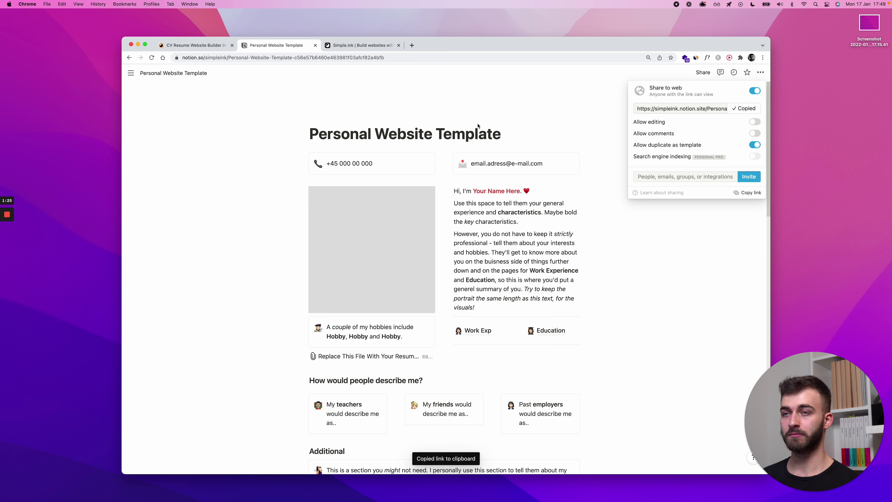
left_click(585, 102)
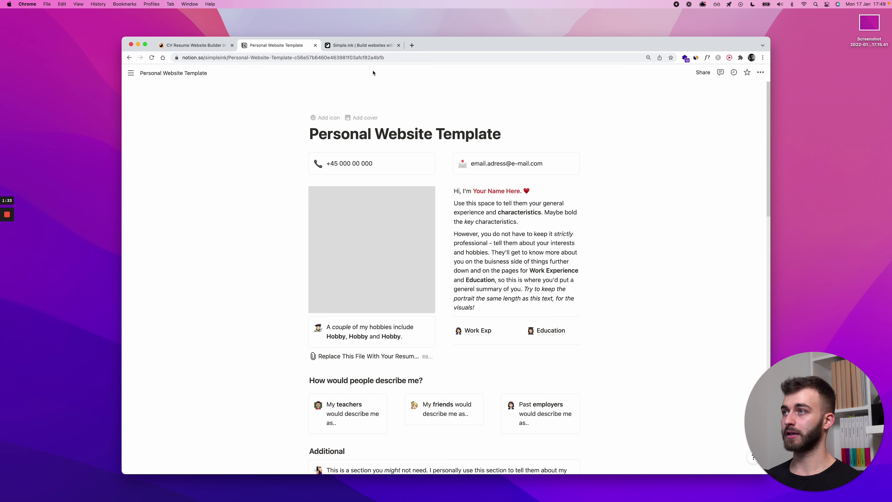
Paste the Notion link into the TRY FOR FREE form, close it, then go to Your websites.
left_click(214, 49)
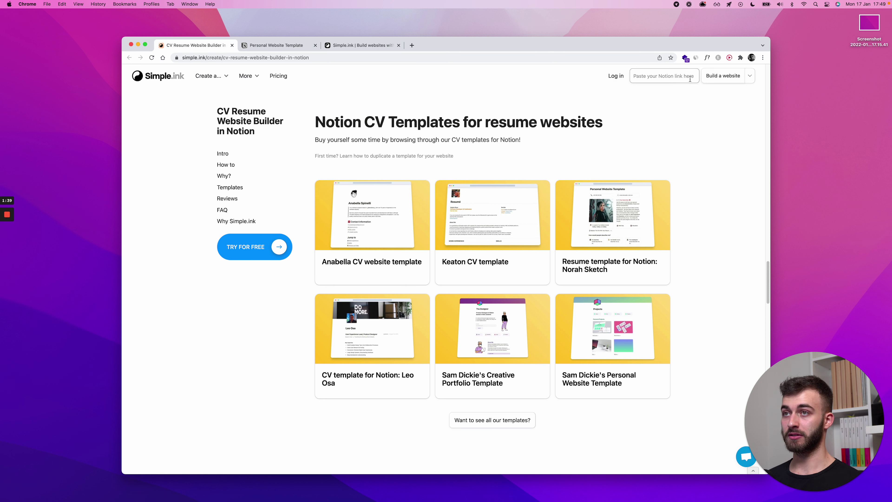
scroll(526, 175, "up", 10)
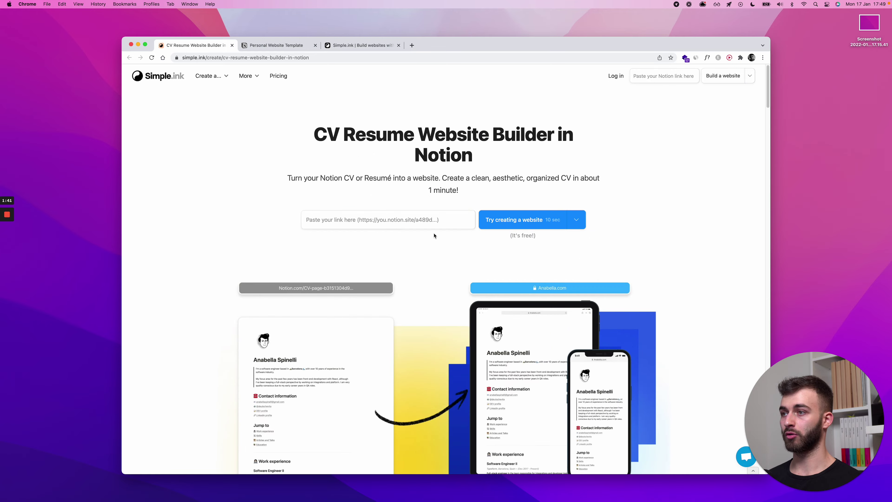
scroll(404, 205, "down", 10)
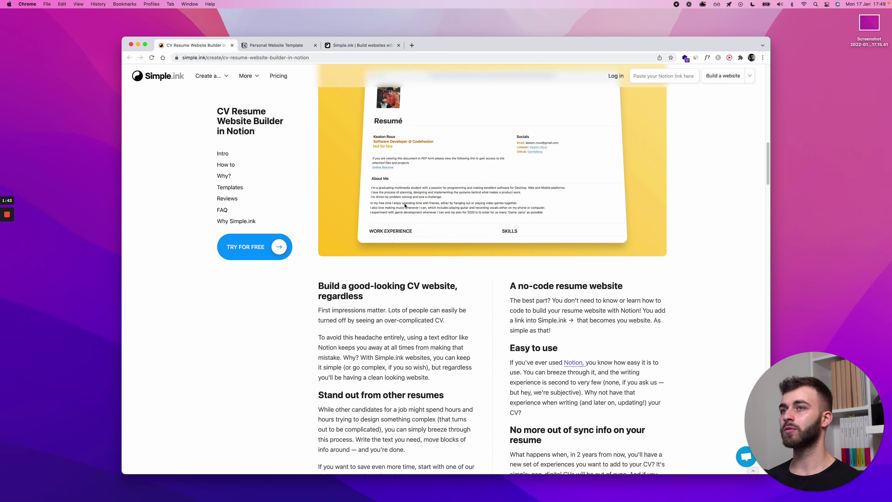
left_click(260, 248)
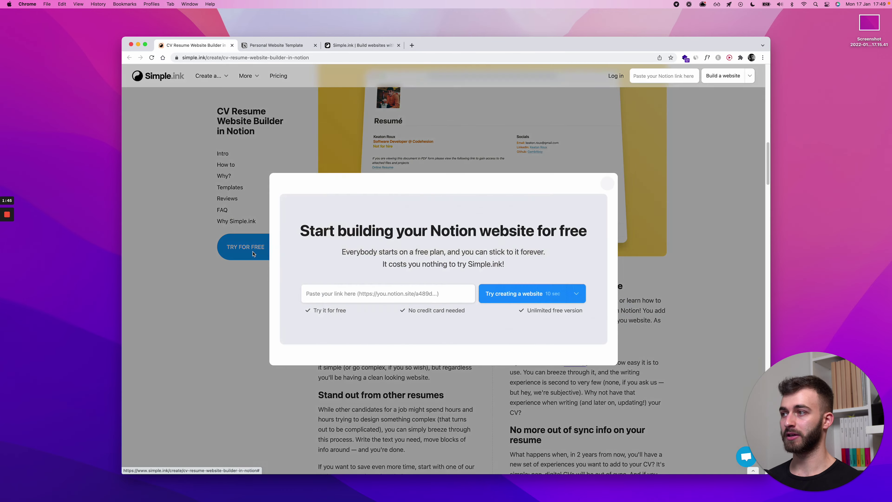
left_click(322, 289)
key("super+v")
left_click(614, 183)
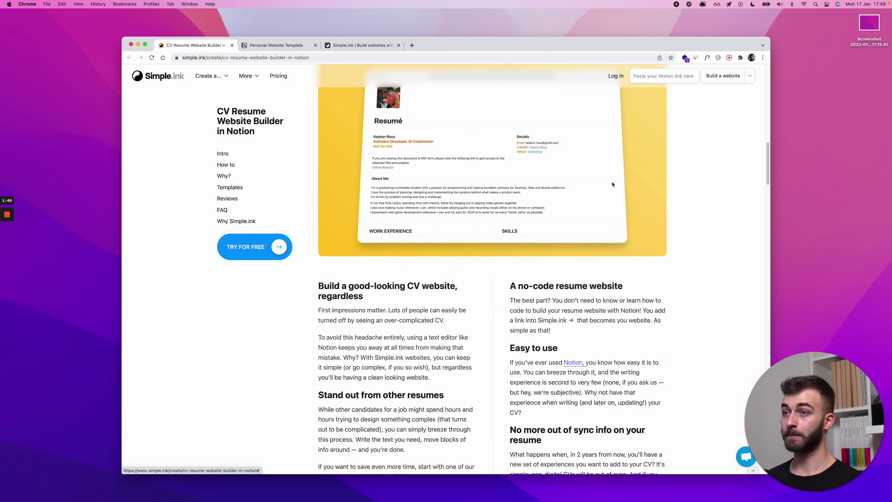
left_click(358, 49)
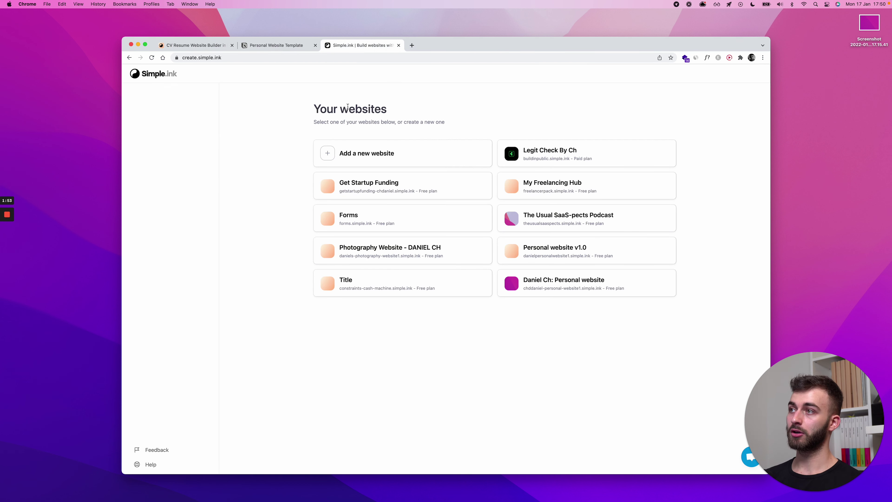
Start a new website and paste the Notion page's public link into its link field.
left_click(353, 153)
left_click(355, 155)
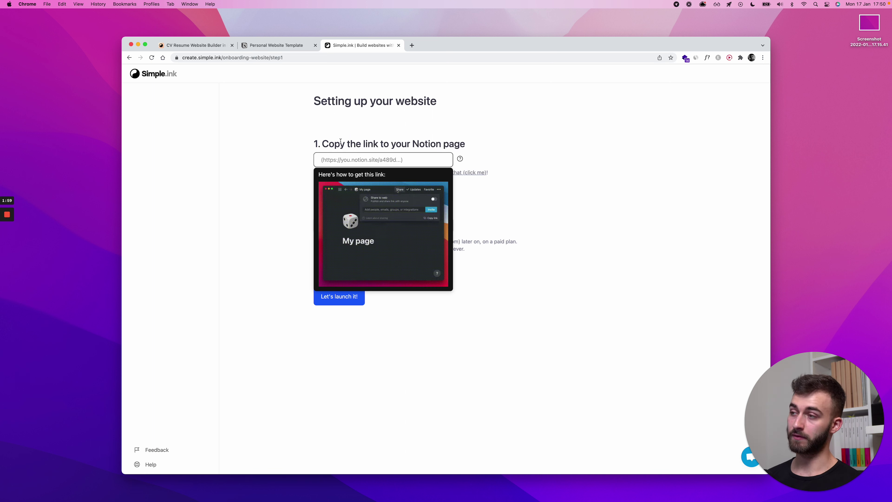
left_click(298, 45)
left_click(708, 76)
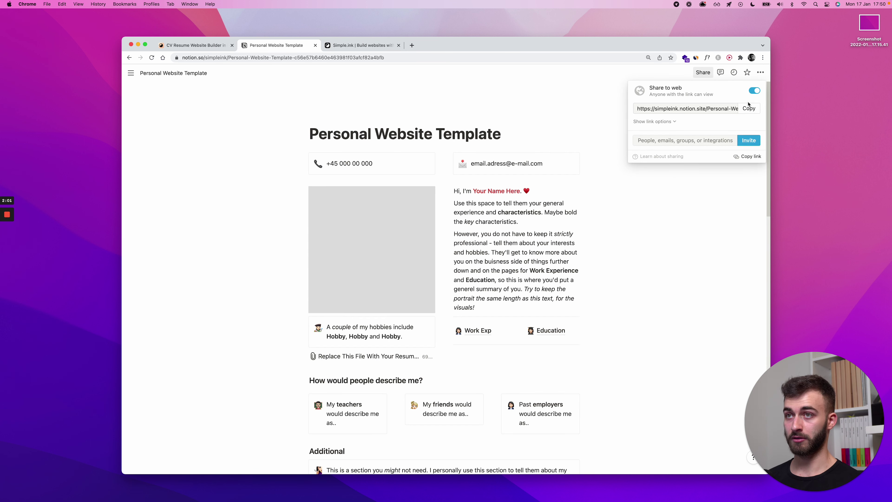
left_click(748, 108)
left_click(362, 46)
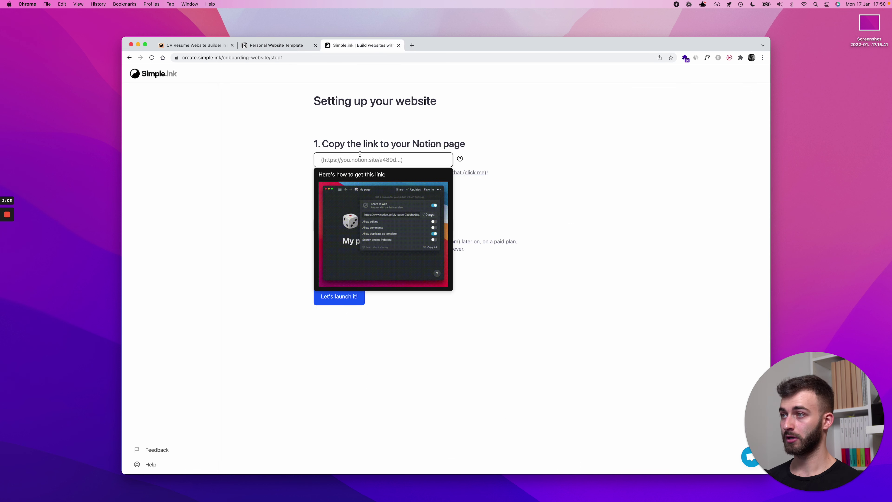
key("super+v")
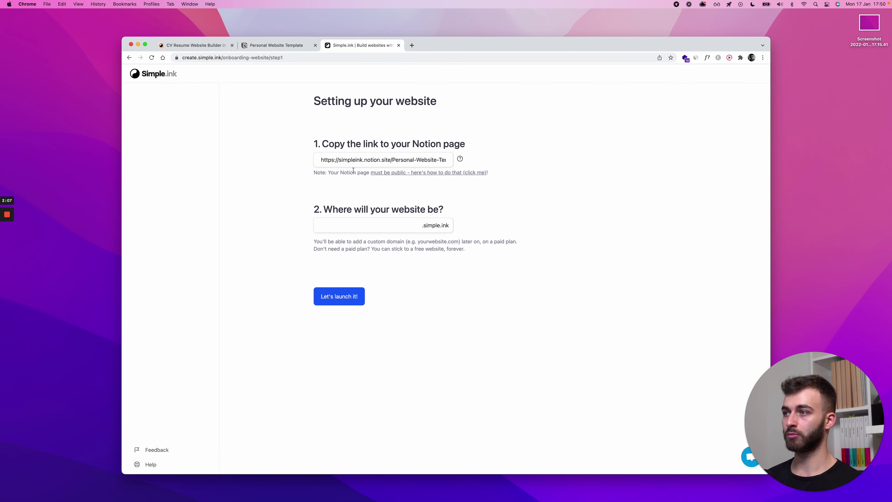
left_click_drag(332, 209, 395, 206)
Set the subdomain to the user's first name plus -cv-resume1, retyping it to avoid autofill.
left_click(481, 208)
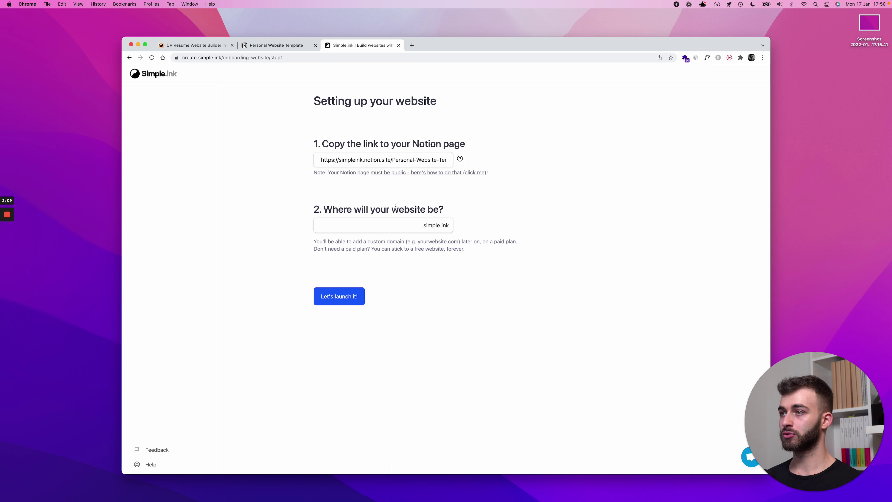
left_click(371, 221)
type("daniel-cv-resume")
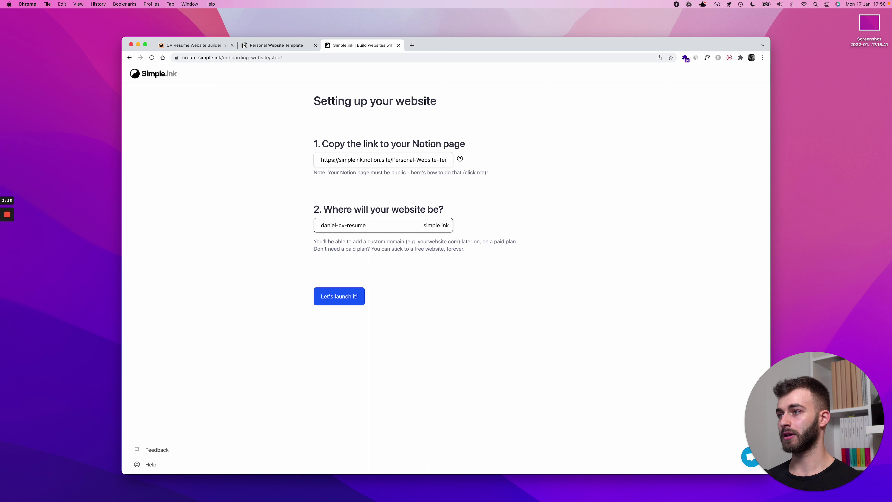
type("1")
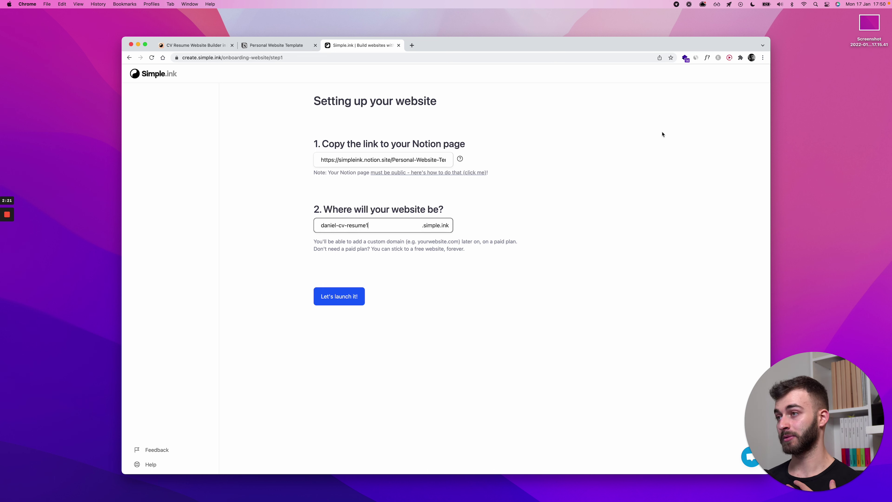
key("super+a")
type("daniel")
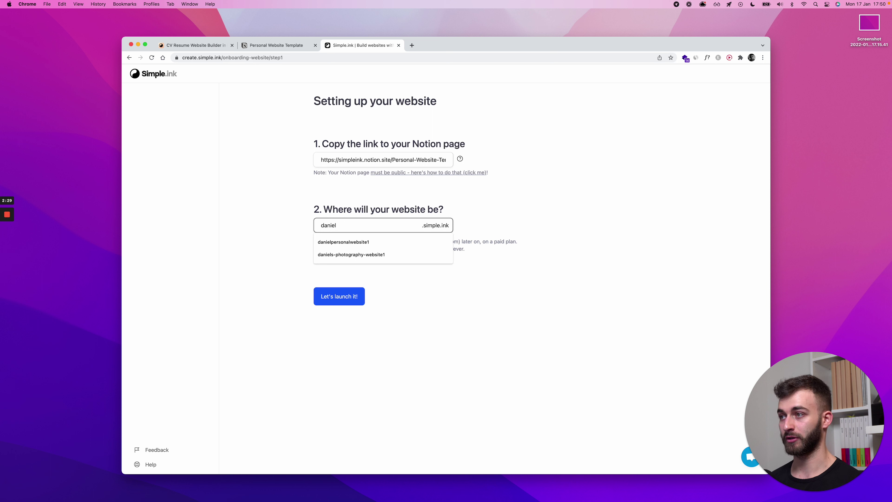
type("-cv-resume1")
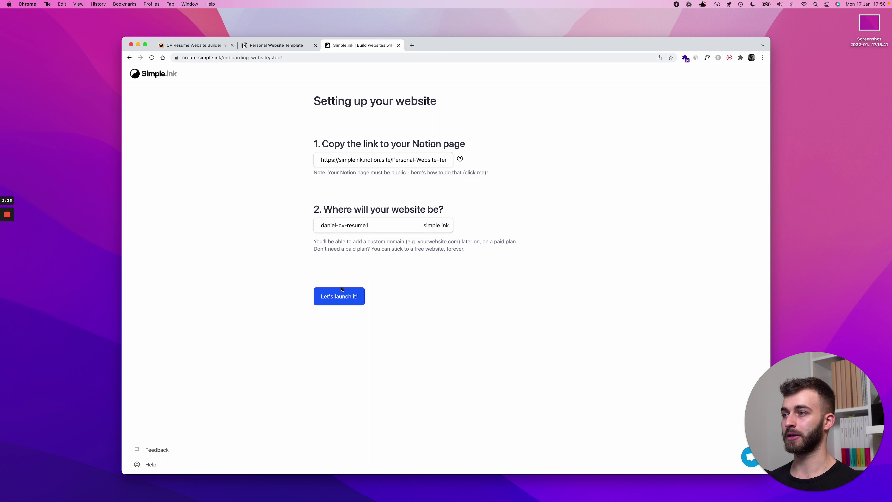
Launch the website, open its live URL in a new tab, and return to the Notion page.
left_click(342, 296)
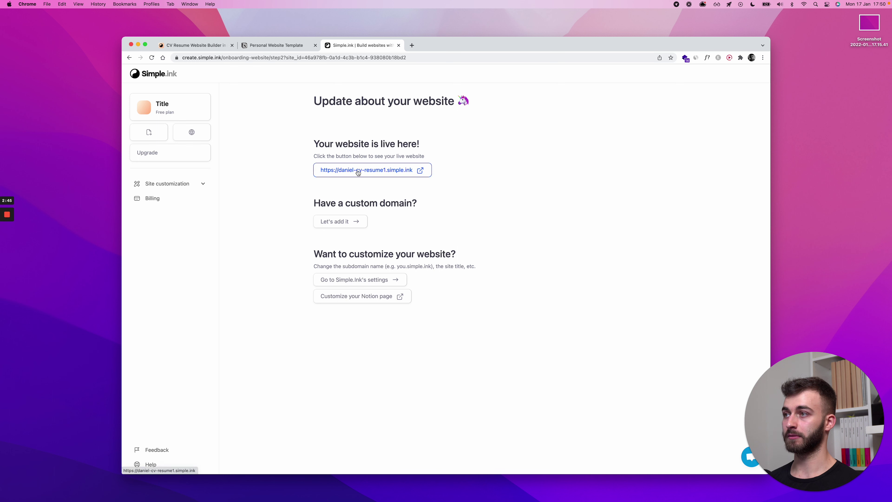
left_click(358, 170)
left_click(208, 48)
left_click(252, 47)
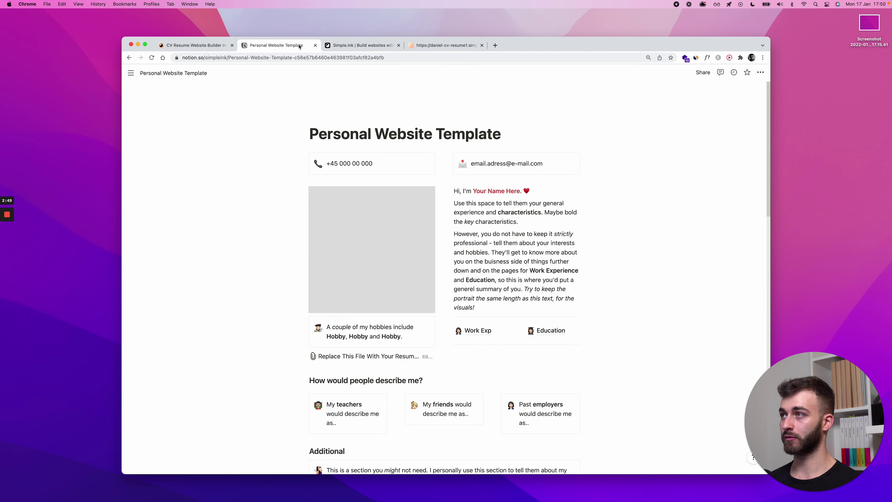
Move the Notion tab beside the live site and scroll through the published resume.
left_click_drag(277, 45, 362, 45)
left_click(426, 46)
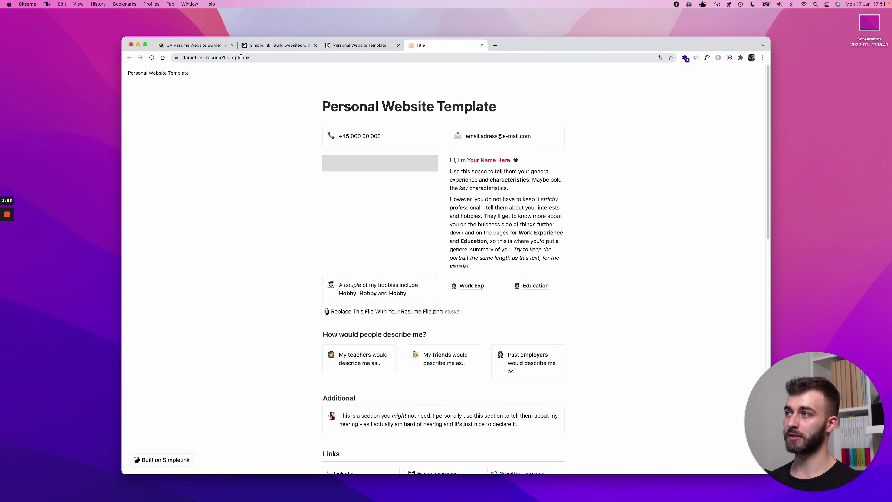
scroll(409, 372, "down", 10)
scroll(408, 372, "down", 5)
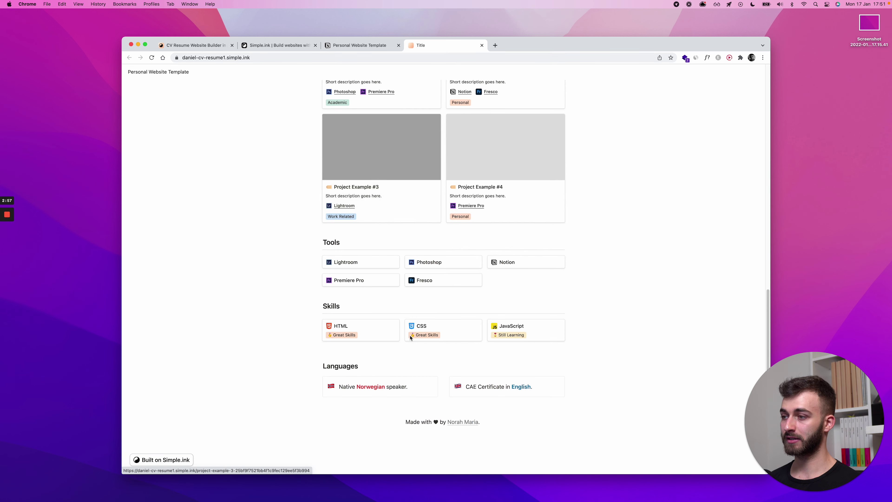
Retitle the Notion heading to 'What people say about me' and reload the live site.
scroll(453, 365, "up", 15)
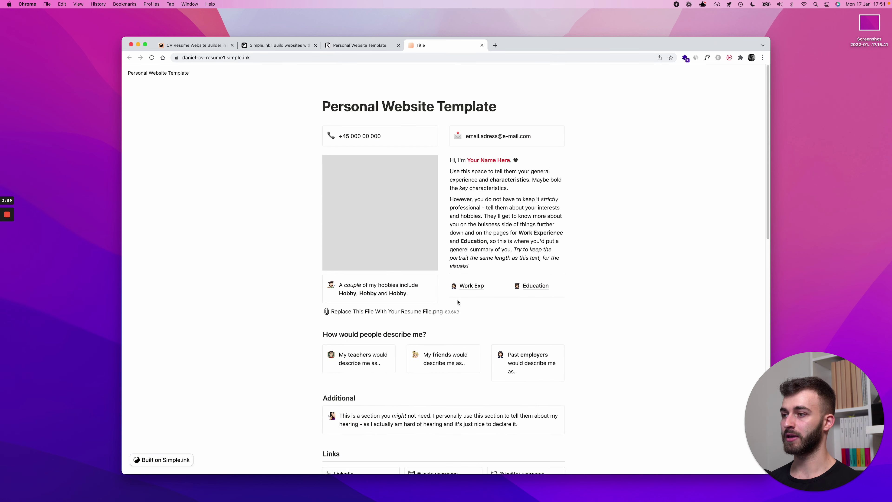
left_click(388, 47)
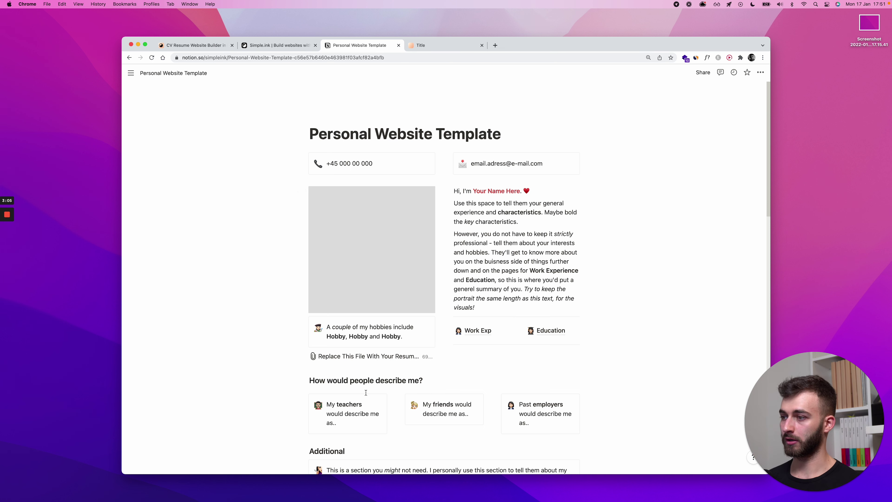
scroll(365, 392, "down", 3)
triple_click(347, 332)
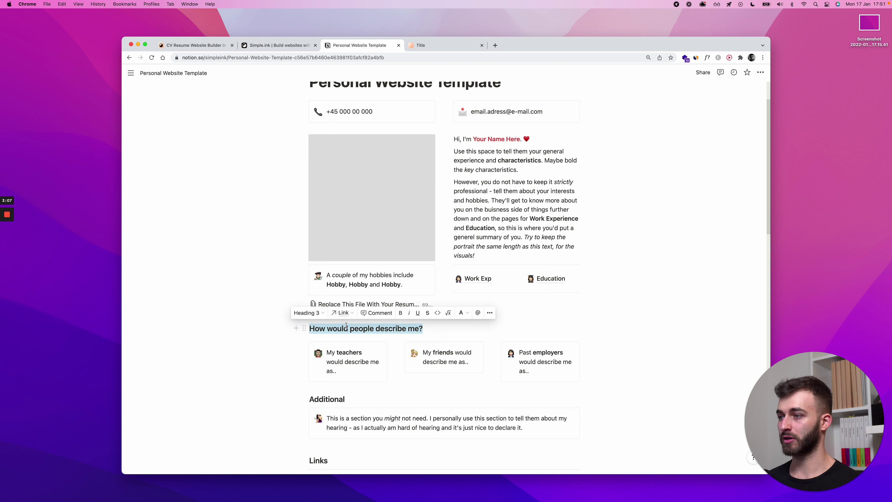
type("What people say about me")
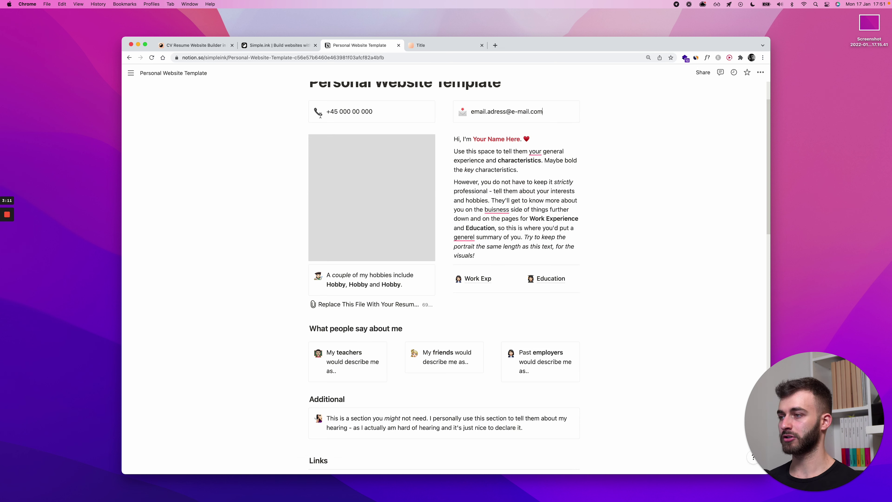
key("ctrl+Tab")
key("super+r")
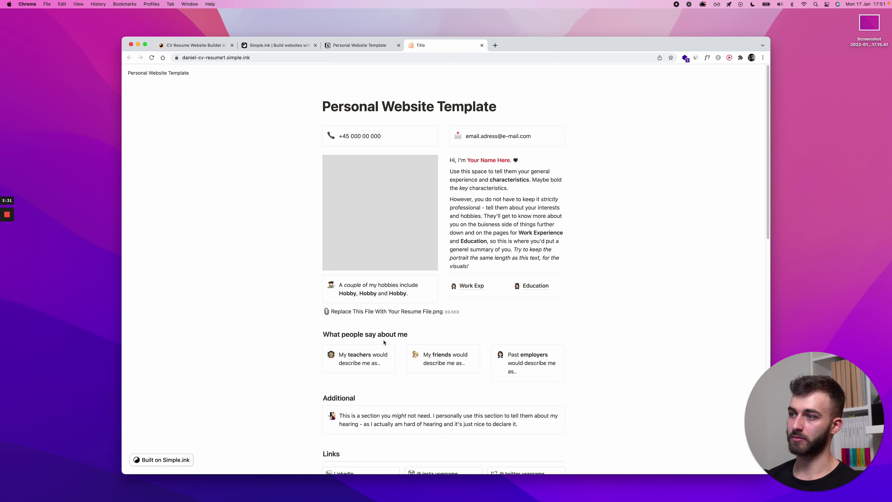
Load the live site's URL in an Incognito window to confirm the new heading, then close it.
key("super+l")
key("super+c")
key("super+shift+n")
key("super+v")
key("Return")
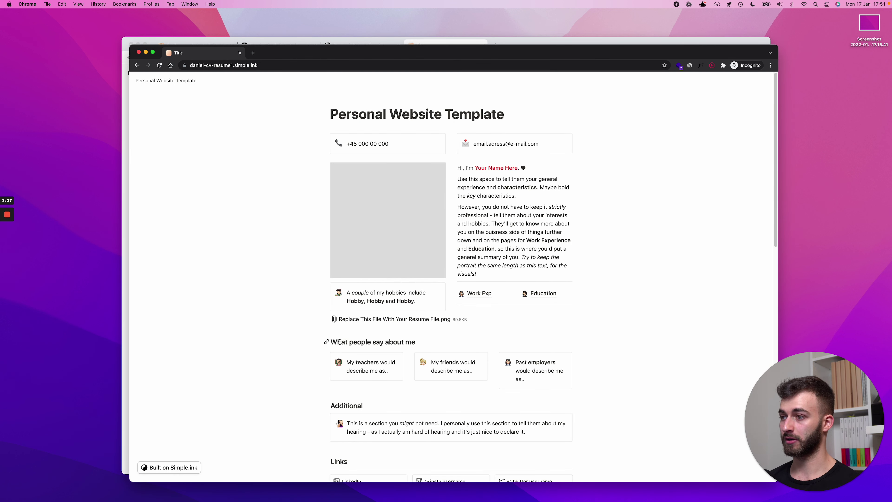
key("super+w")
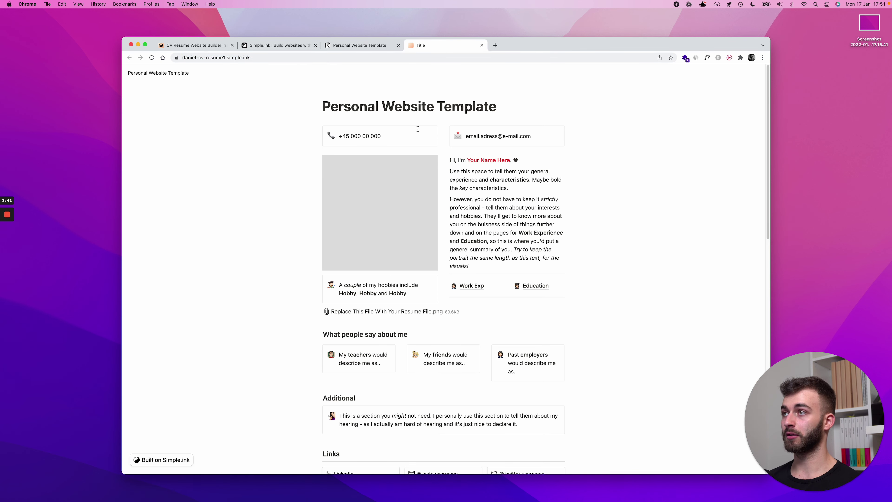
Overwrite the 'Your Name Here' greeting placeholder on the Notion page with the owner's name.
key("super+2")
key("super+3")
double_click(483, 138)
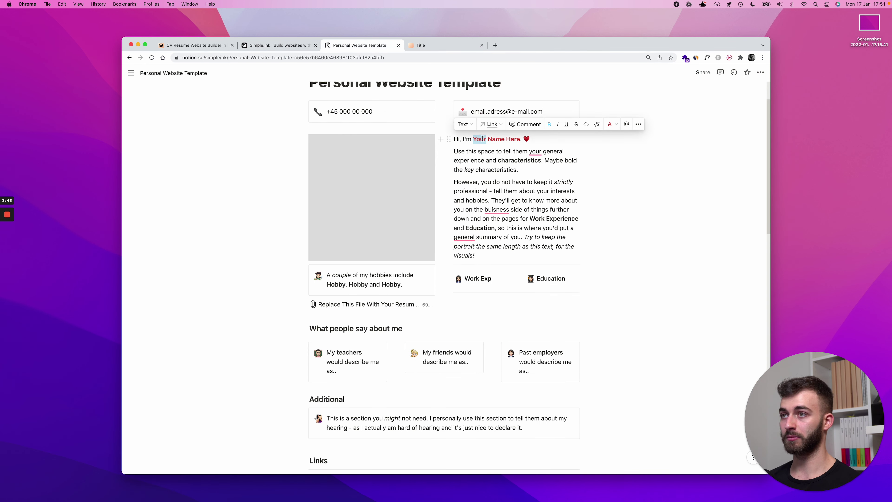
key("shift+alt+Right")
key("shift+alt+Right")
type("Ch Daniel")
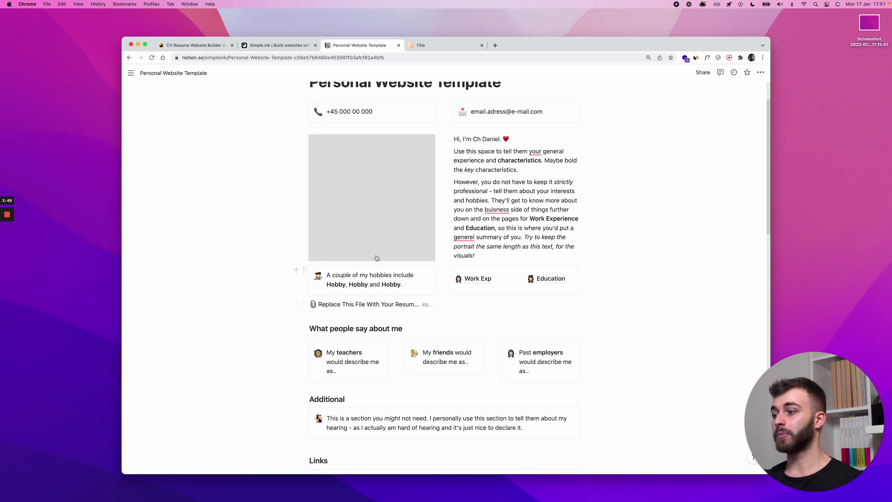
Check the owner's name on the live site and open the Project Example #1 detail page.
left_click(460, 45)
scroll(407, 334, "down", 8)
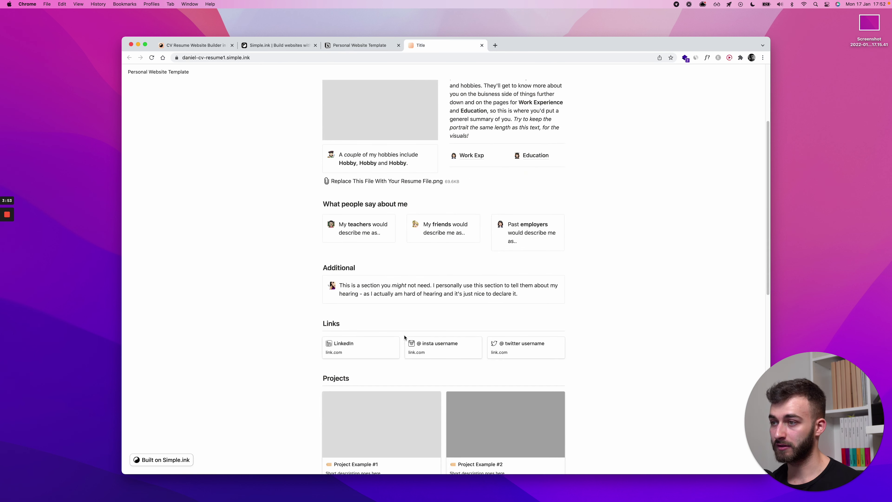
scroll(400, 316, "down", 2)
scroll(379, 333, "down", 3)
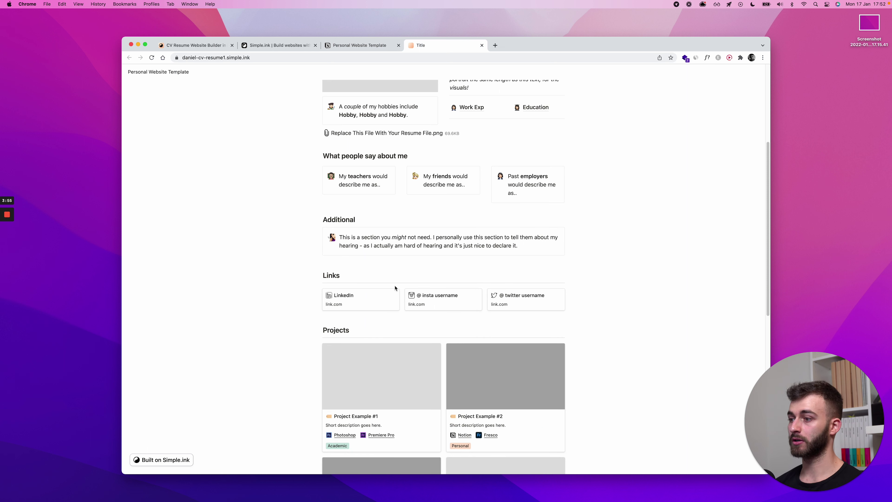
scroll(369, 370, "up", 2)
scroll(362, 403, "down", 1)
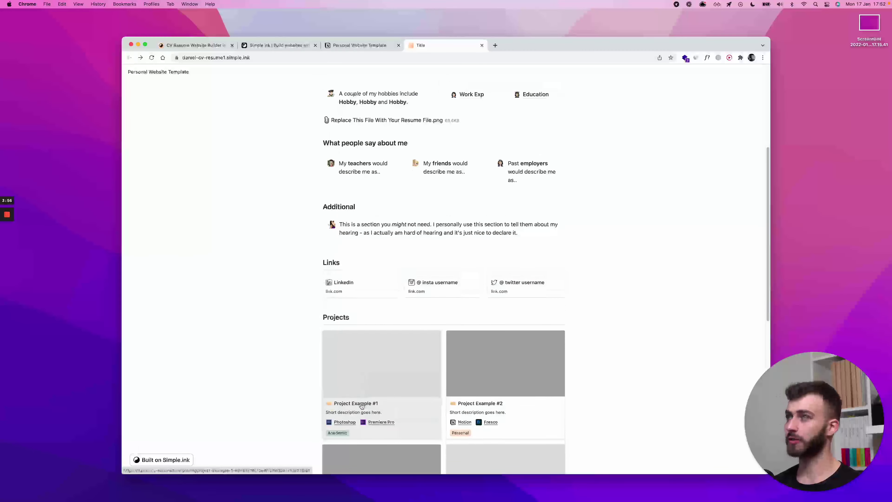
left_click(378, 375)
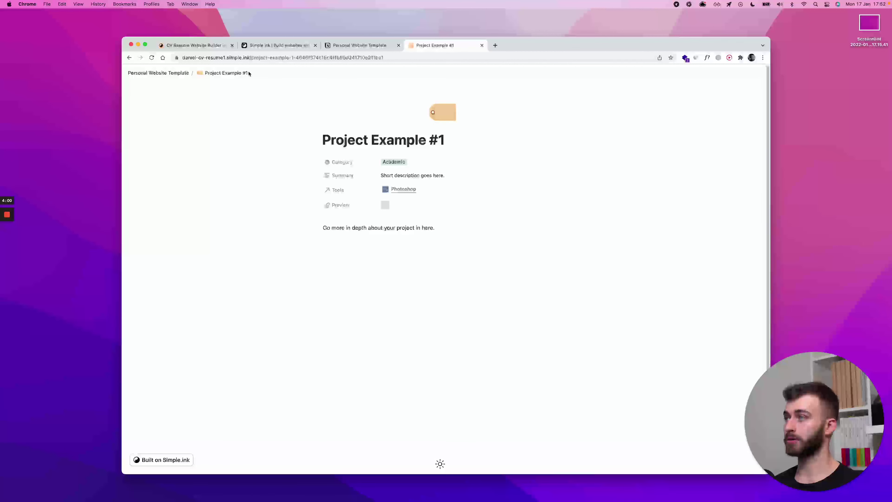
Load the site at the /project path and a shorter name-based subdomain, then return to the dashboard.
left_click_drag(259, 59, 398, 60)
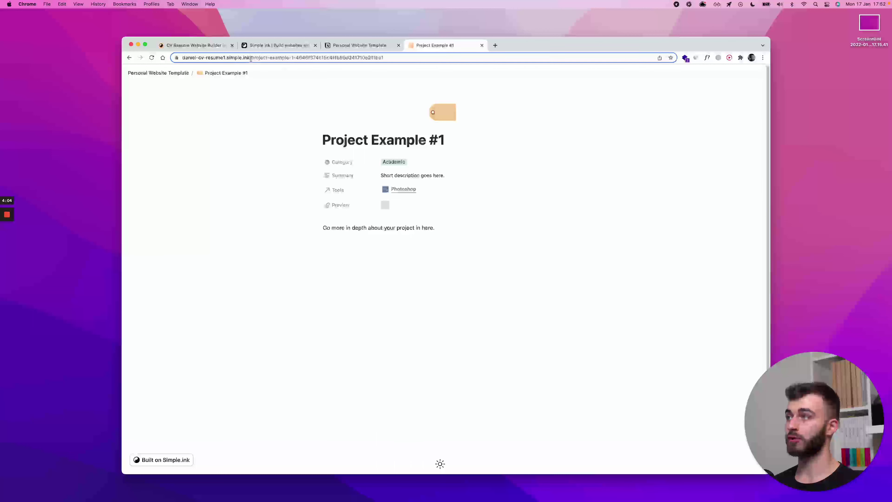
type("projec")
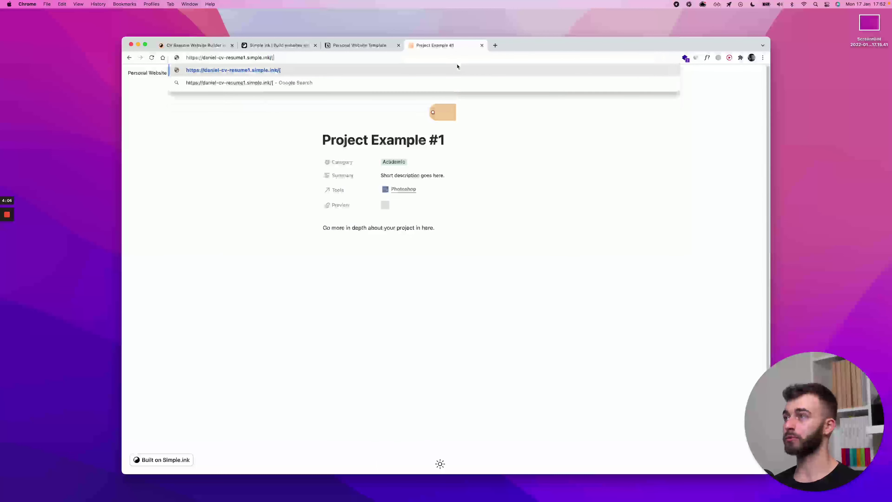
type("t")
key("Return")
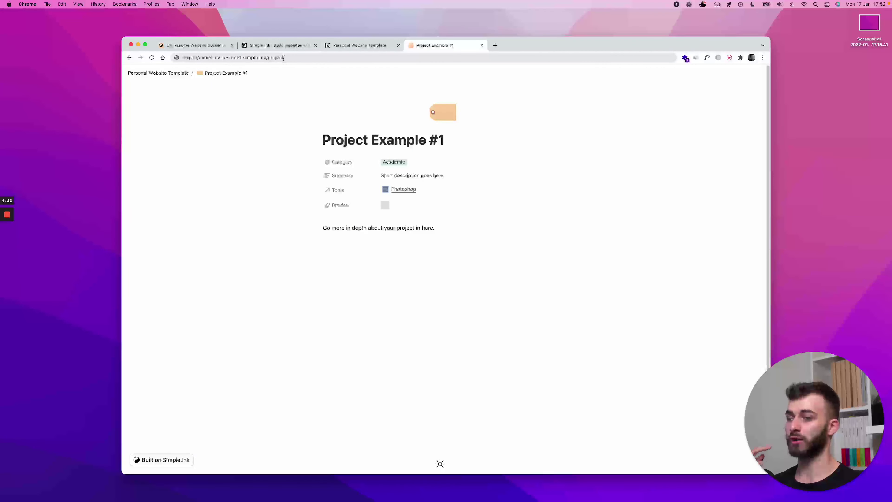
left_click_drag(240, 57, 201, 57)
type("daniel")
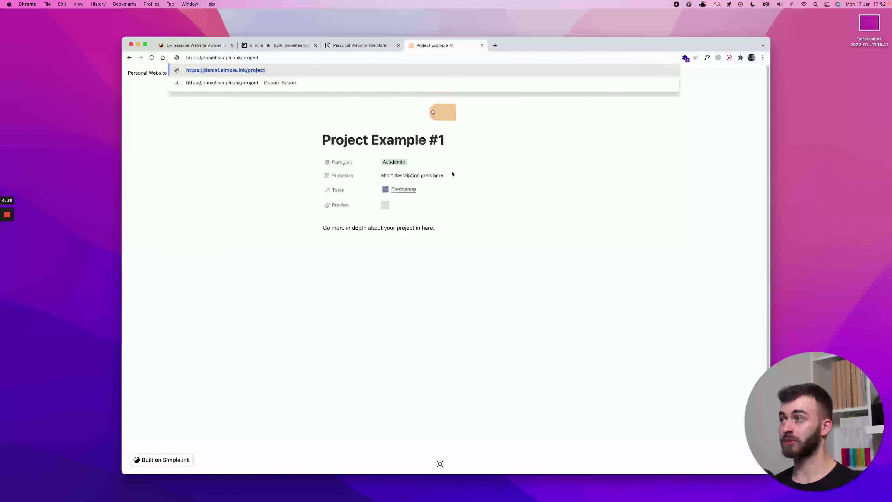
key("Return")
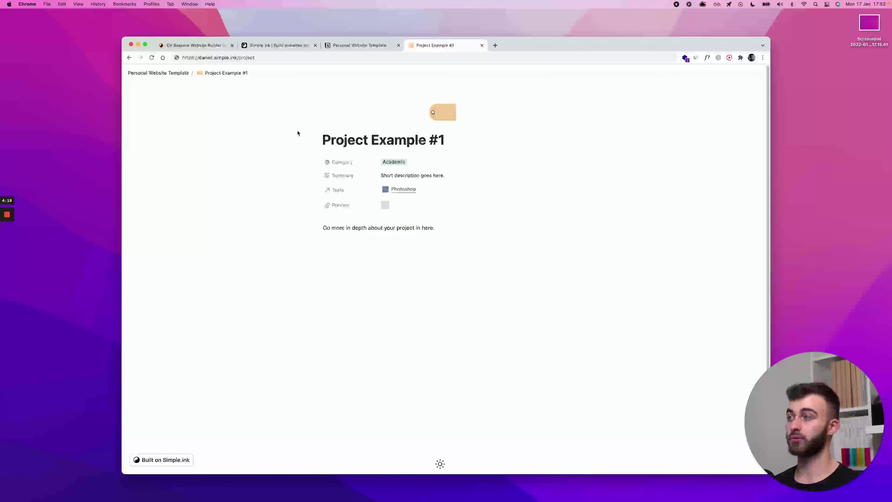
key("ctrl+shift+Tab")
key("ctrl+shift+Tab")
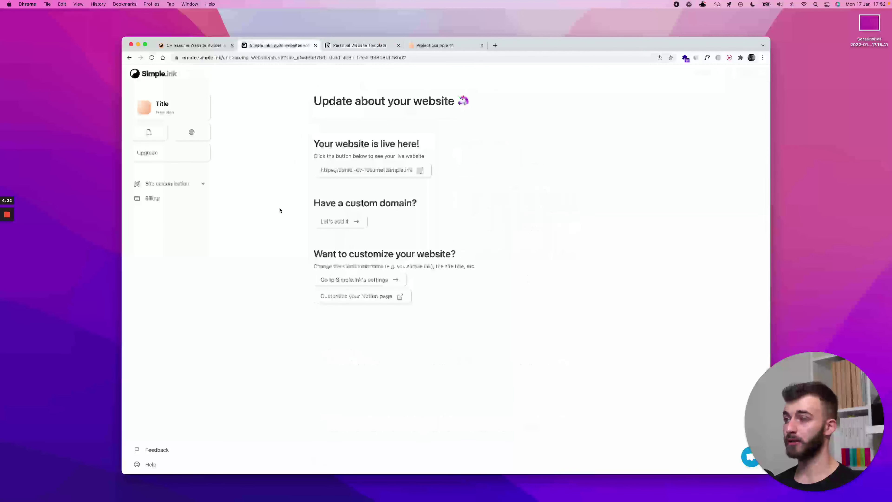
Open Site customization > Domain to view the .simple.ink subdomain and paid custom-domain option.
left_click(325, 224)
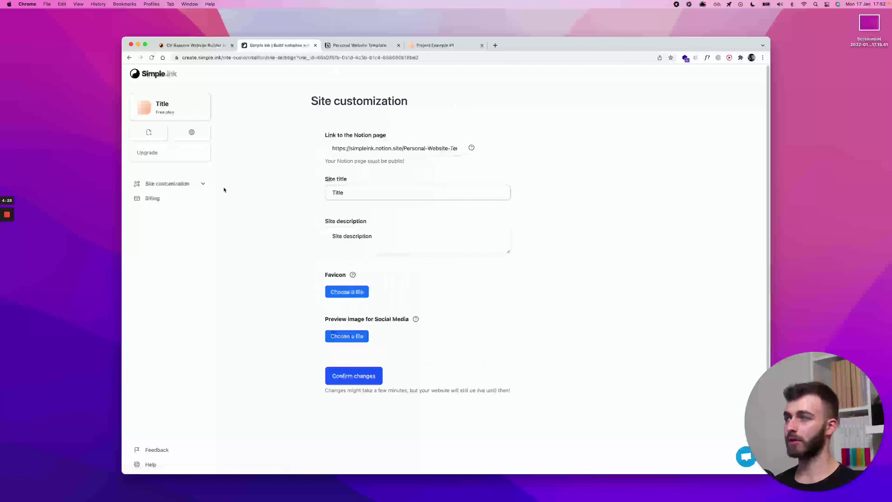
left_click(185, 186)
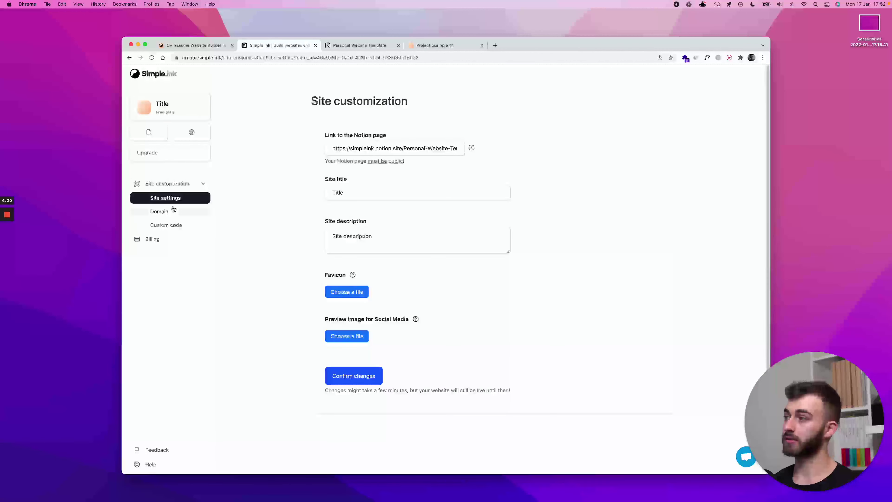
left_click(171, 215)
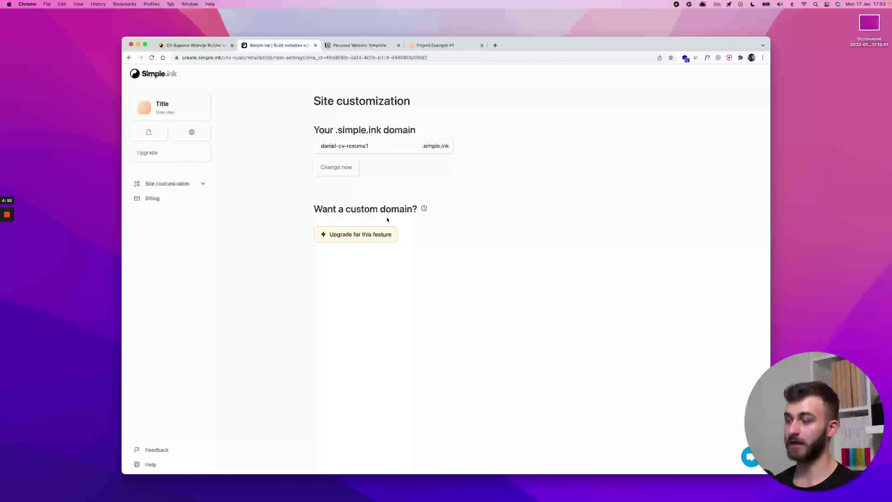
key("super+t")
type("chdavid.com")
key("Return")
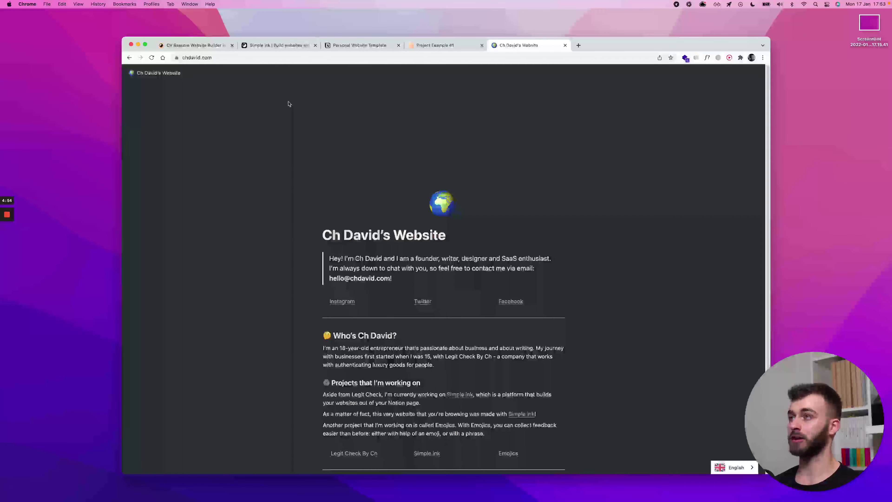
scroll(289, 104, "down", 3)
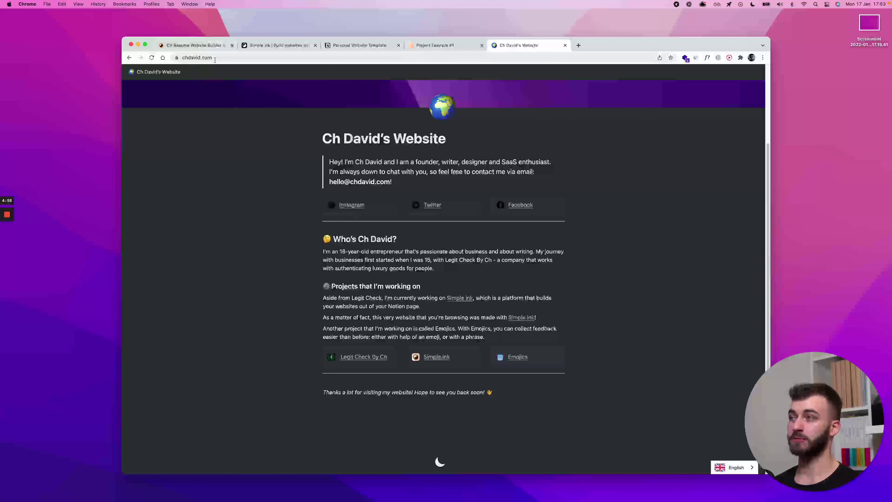
scroll(331, 199, "up", 3)
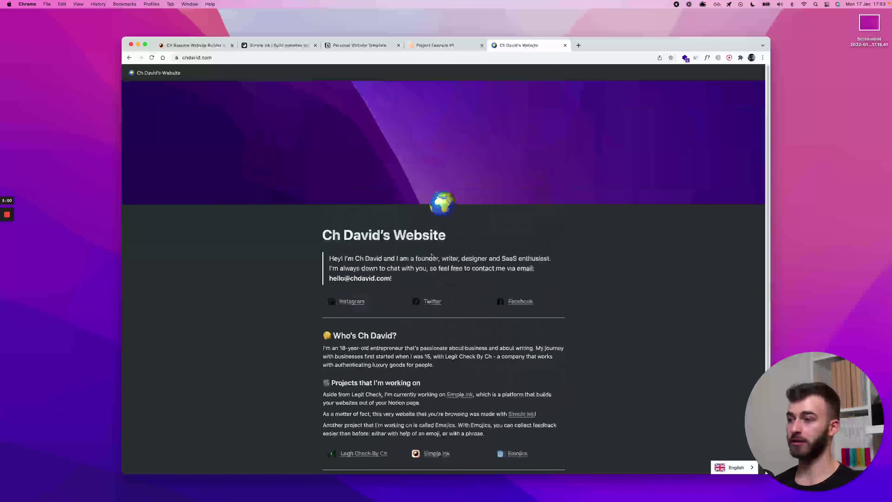
key("super+w")
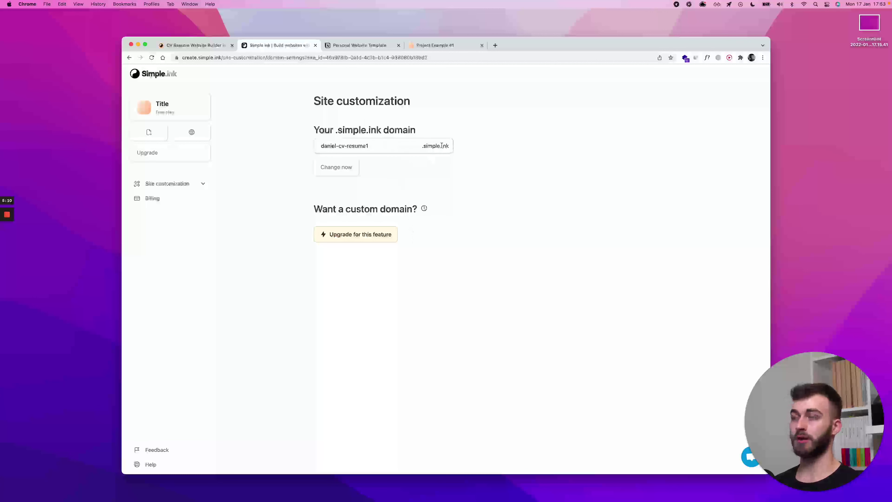
left_click(449, 145)
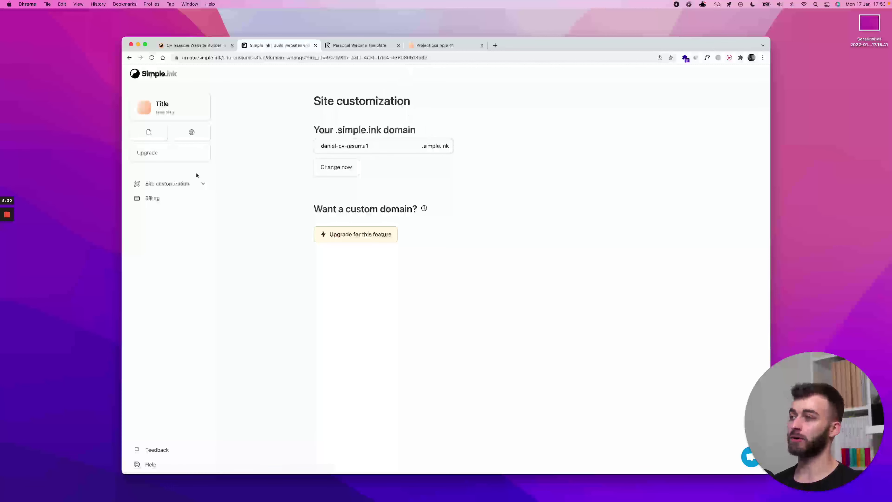
key("ctrl+Tab")
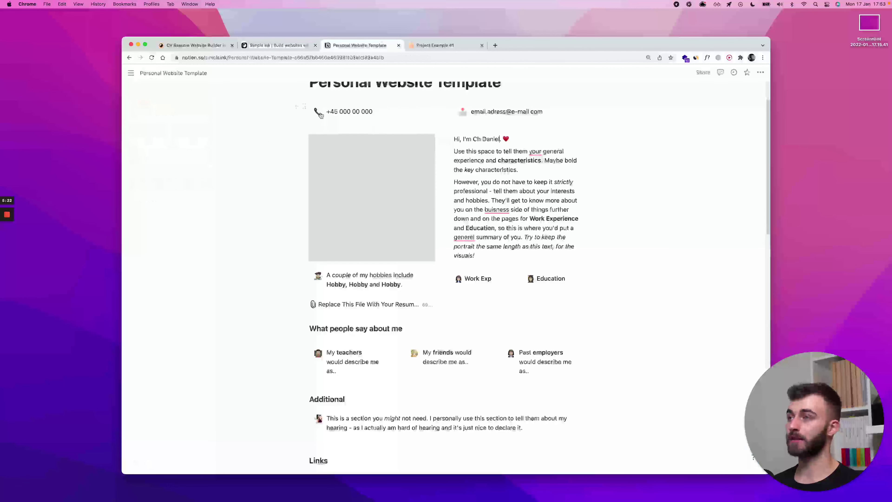
scroll(316, 156, "down", 2)
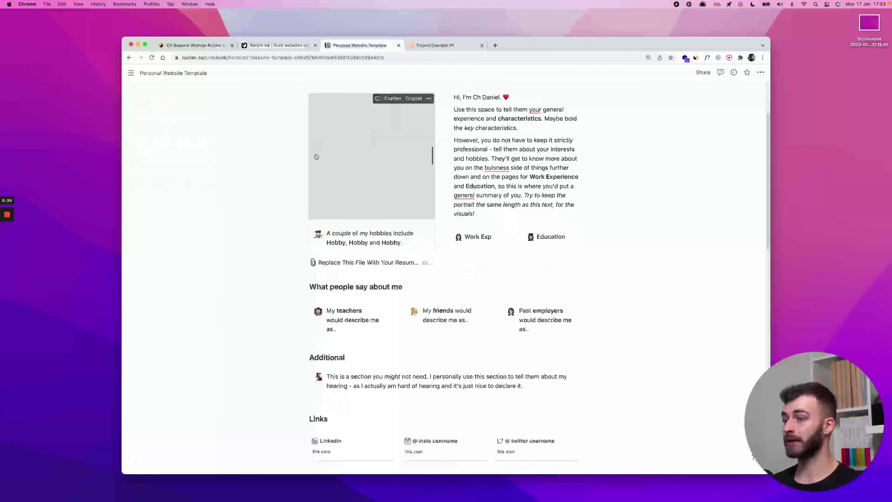
scroll(322, 170, "down", 4)
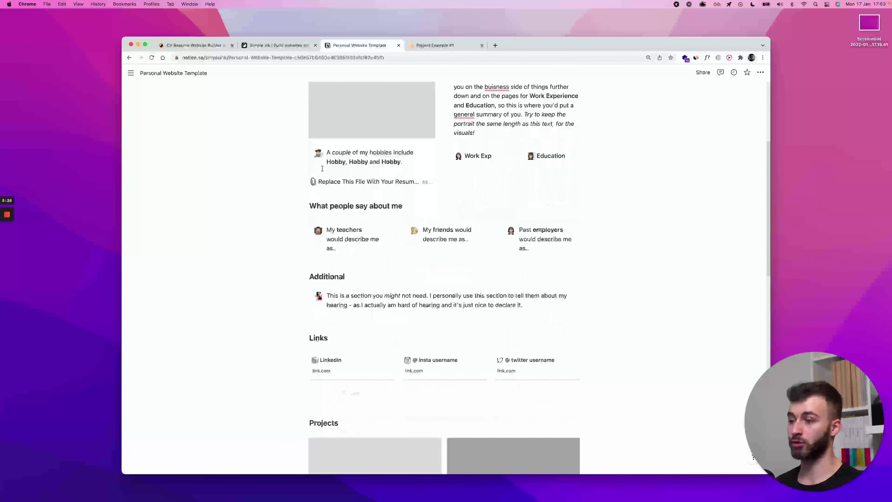
scroll(322, 170, "down", 5)
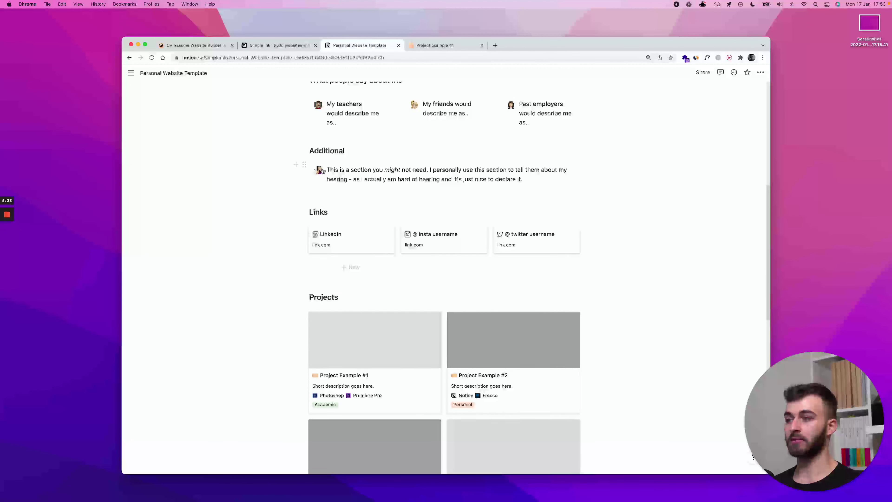
scroll(321, 169, "down", 13)
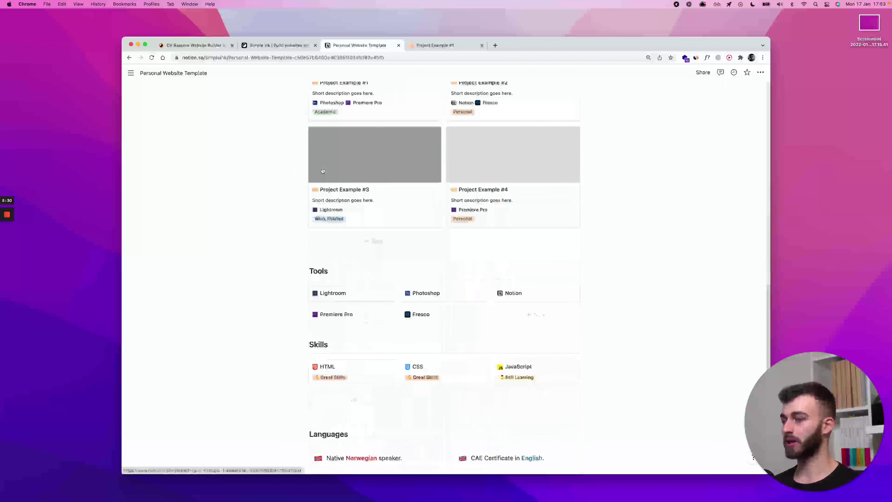
scroll(283, 149, "up", 6)
scroll(283, 149, "up", 15)
key("ctrl+shift+Tab")
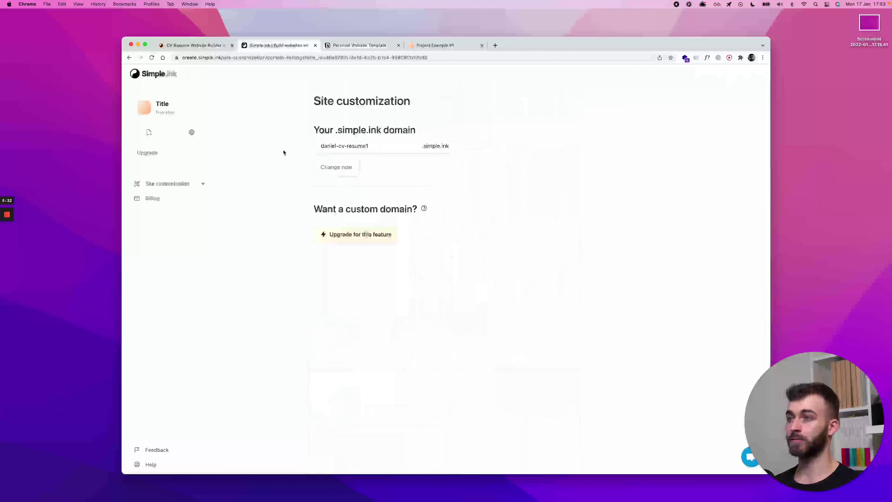